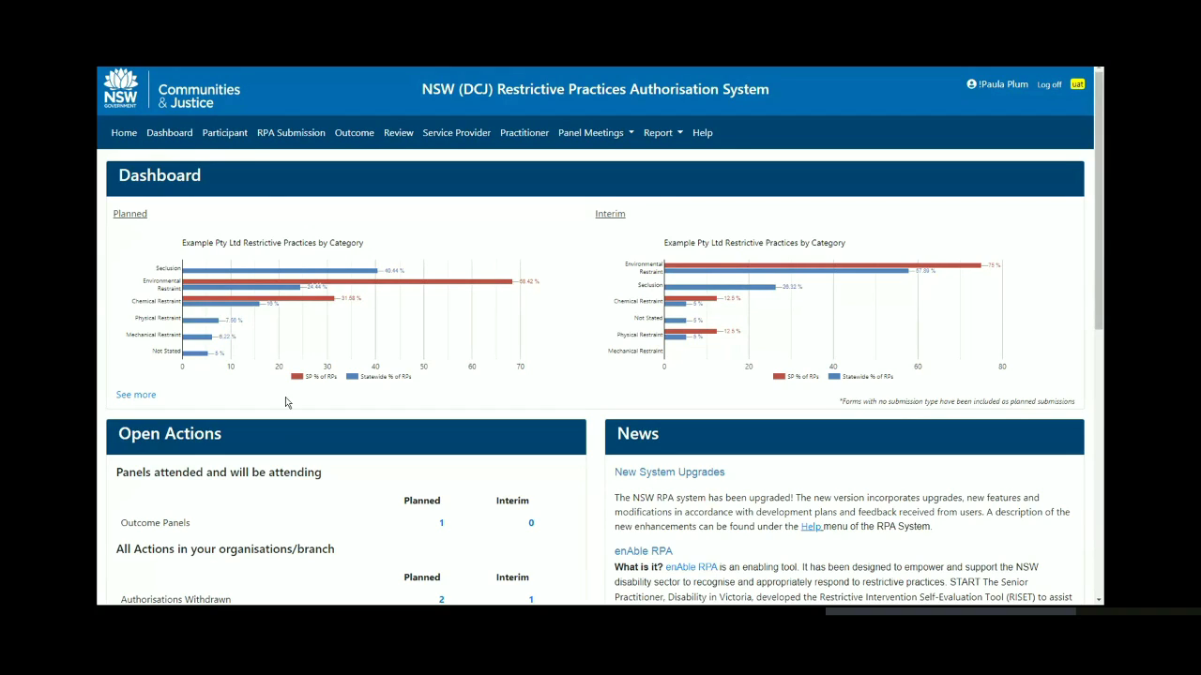
Search the participant list for the new surname, find no match, and start a new participant form
click(236, 138)
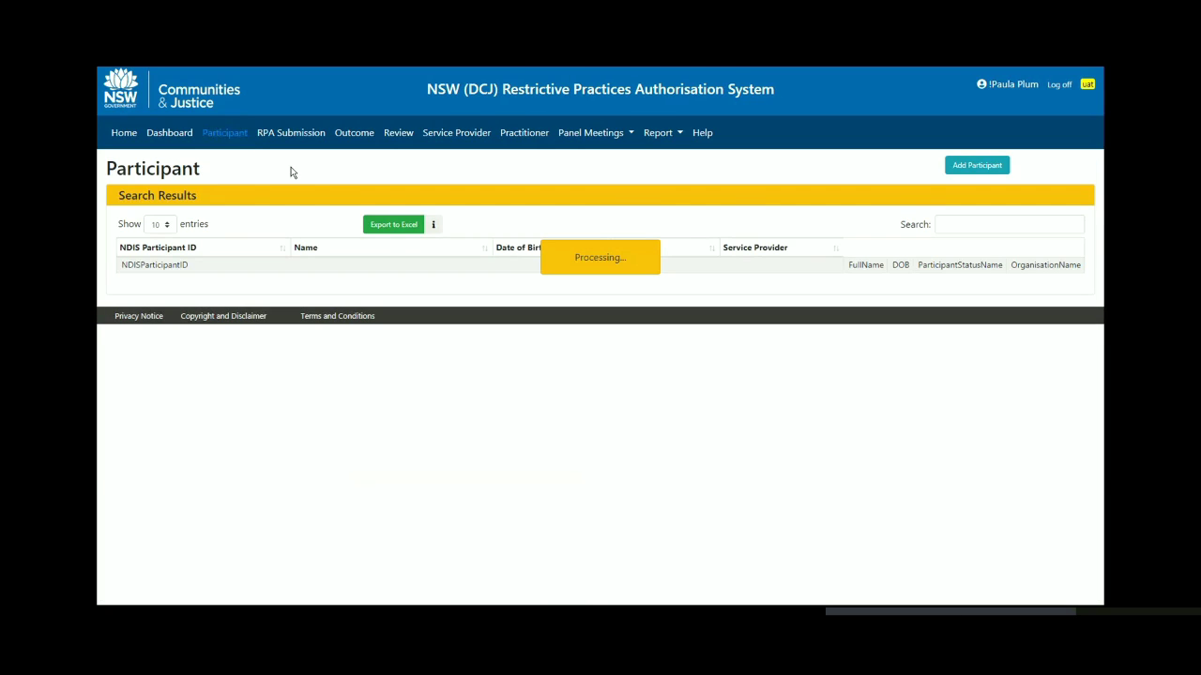
click(956, 228)
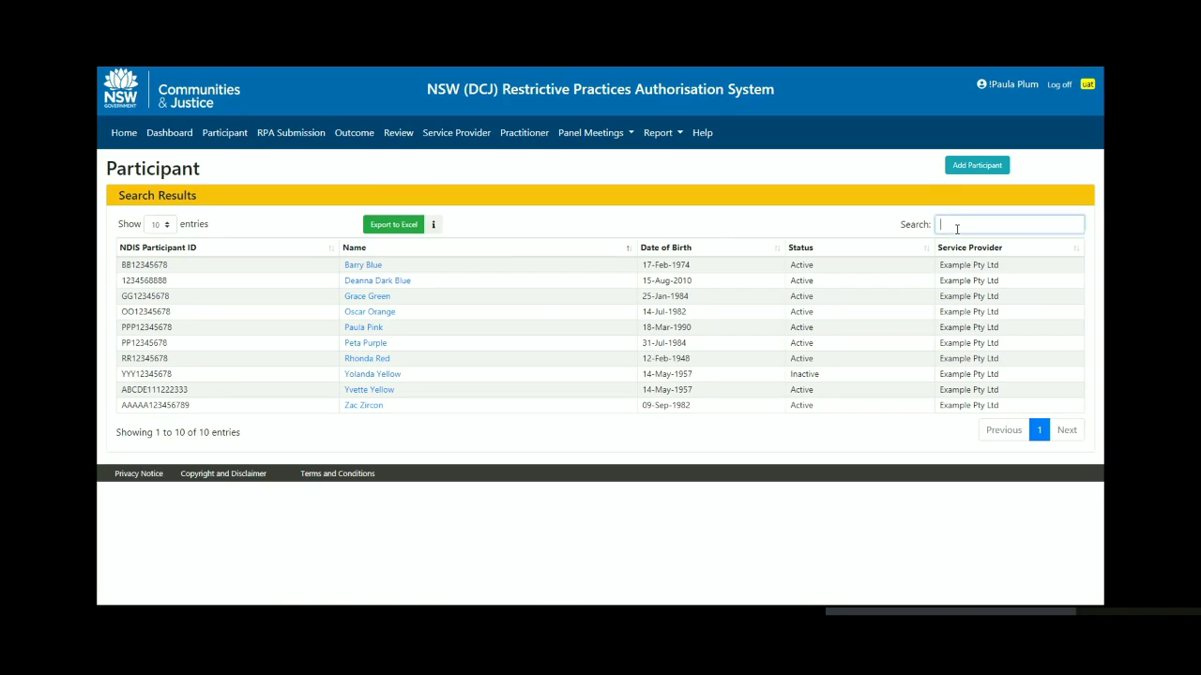
text(Olive)
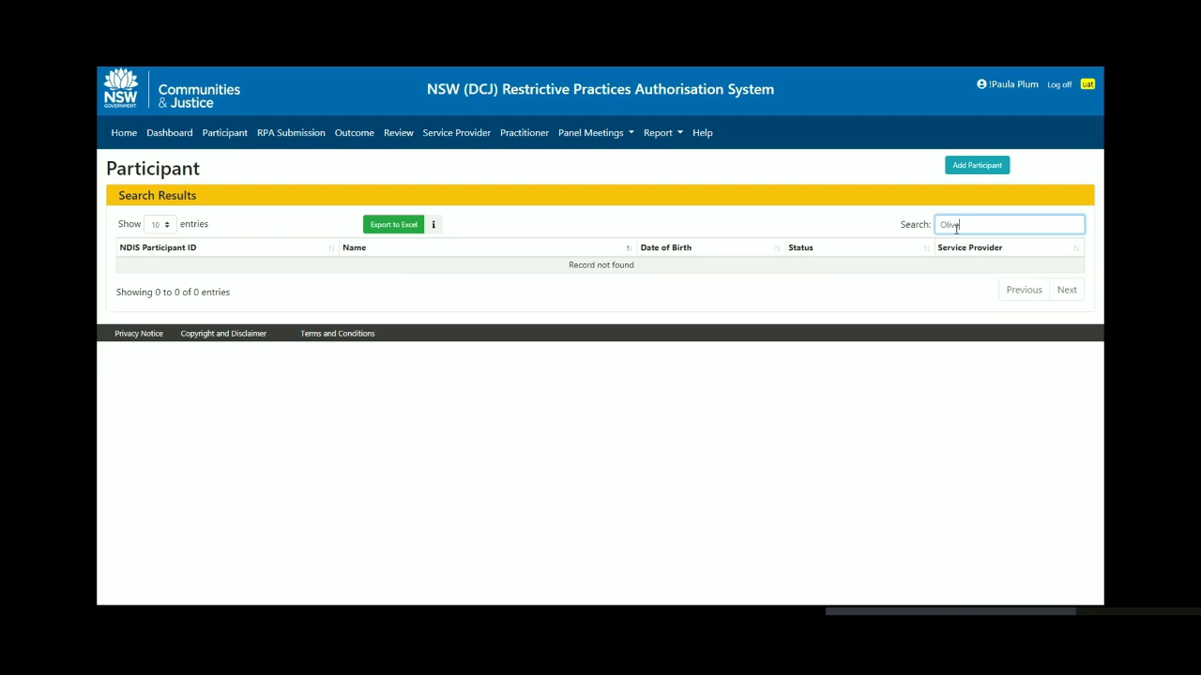
click(968, 167)
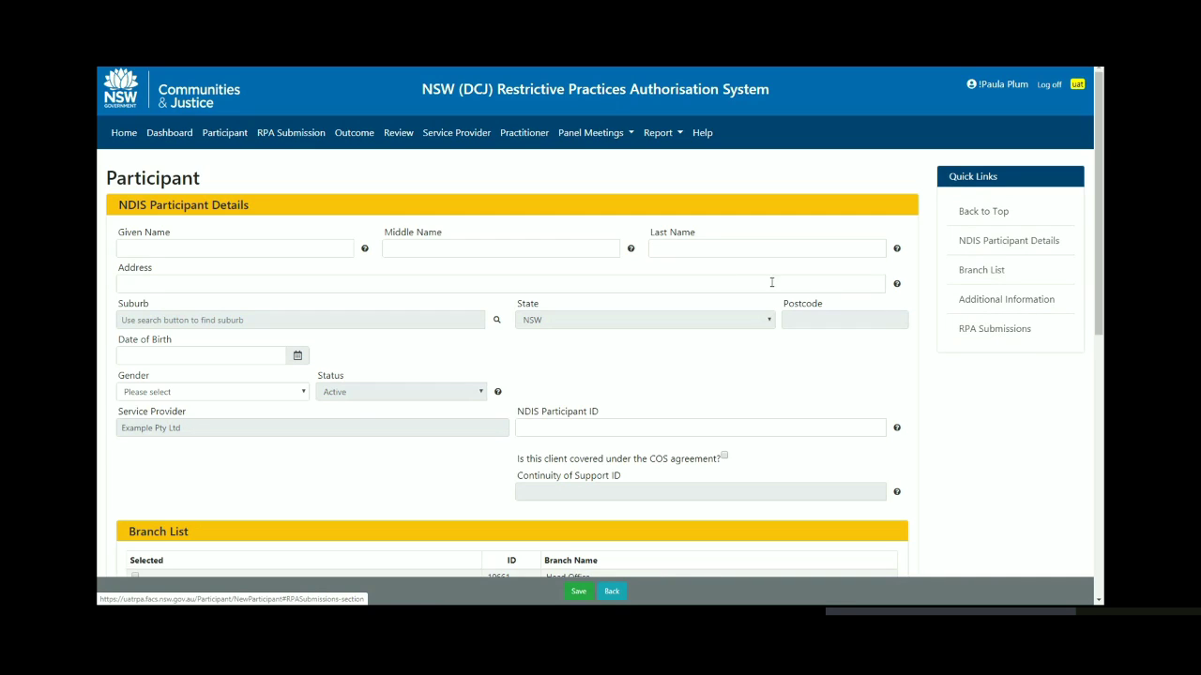
Enter the participant's given name, last name and street address on the new form
click(316, 246)
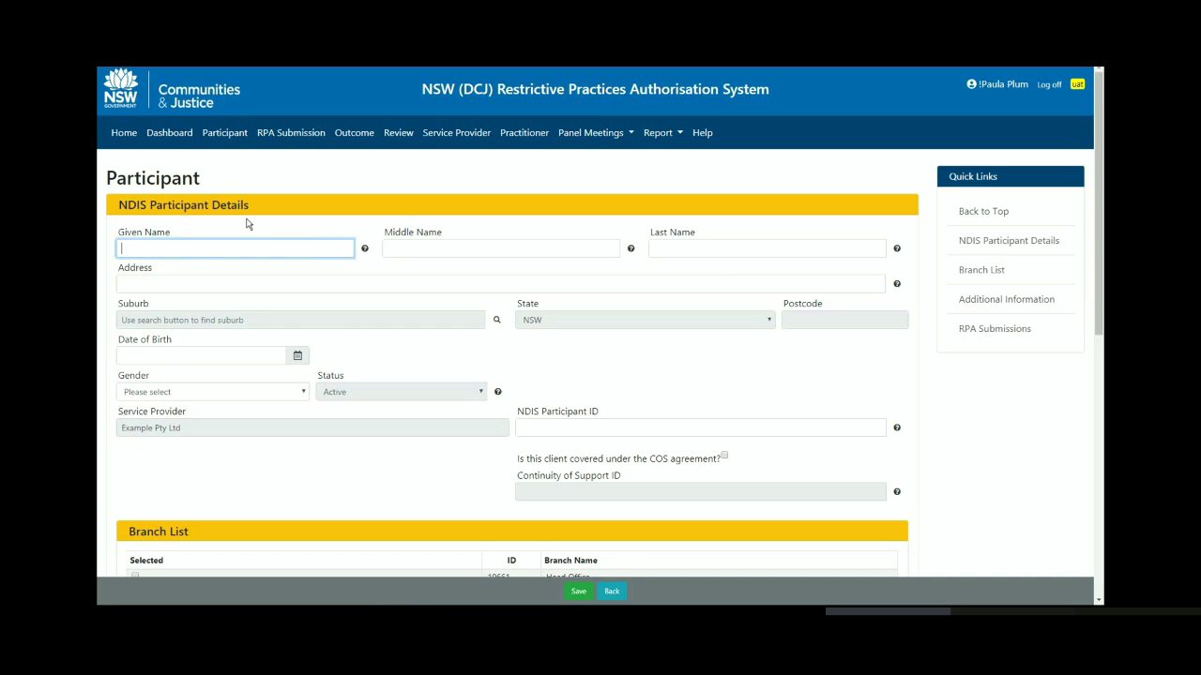
text(Oscar)
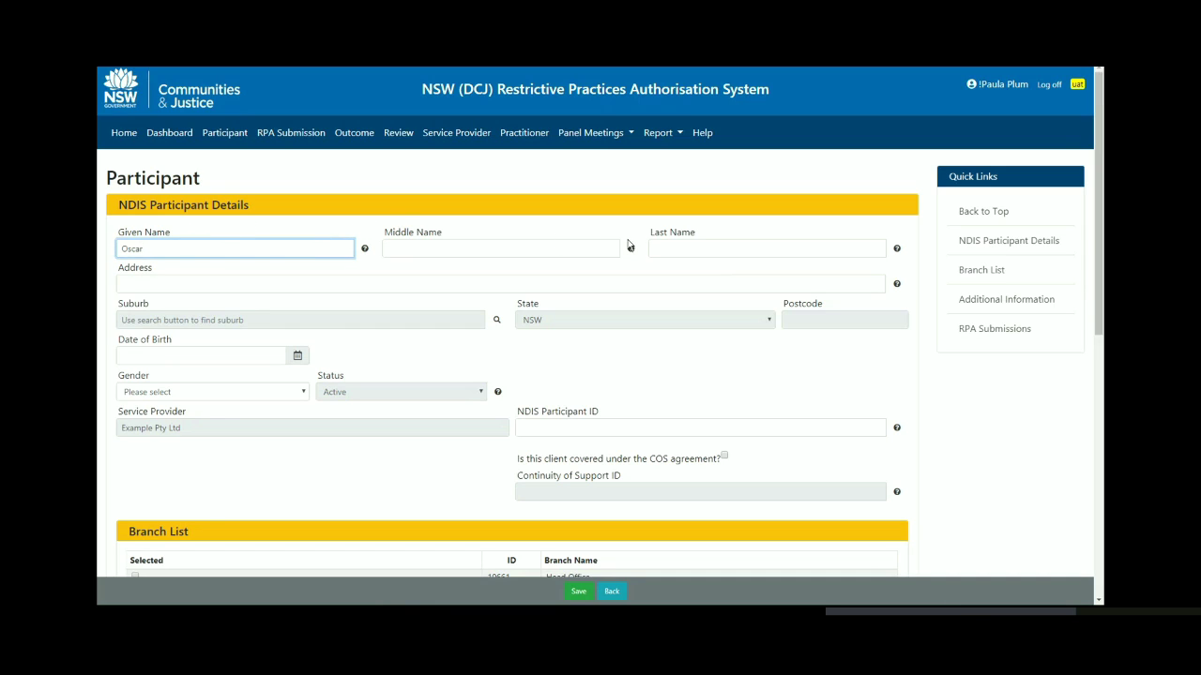
click(668, 247)
text(Olive)
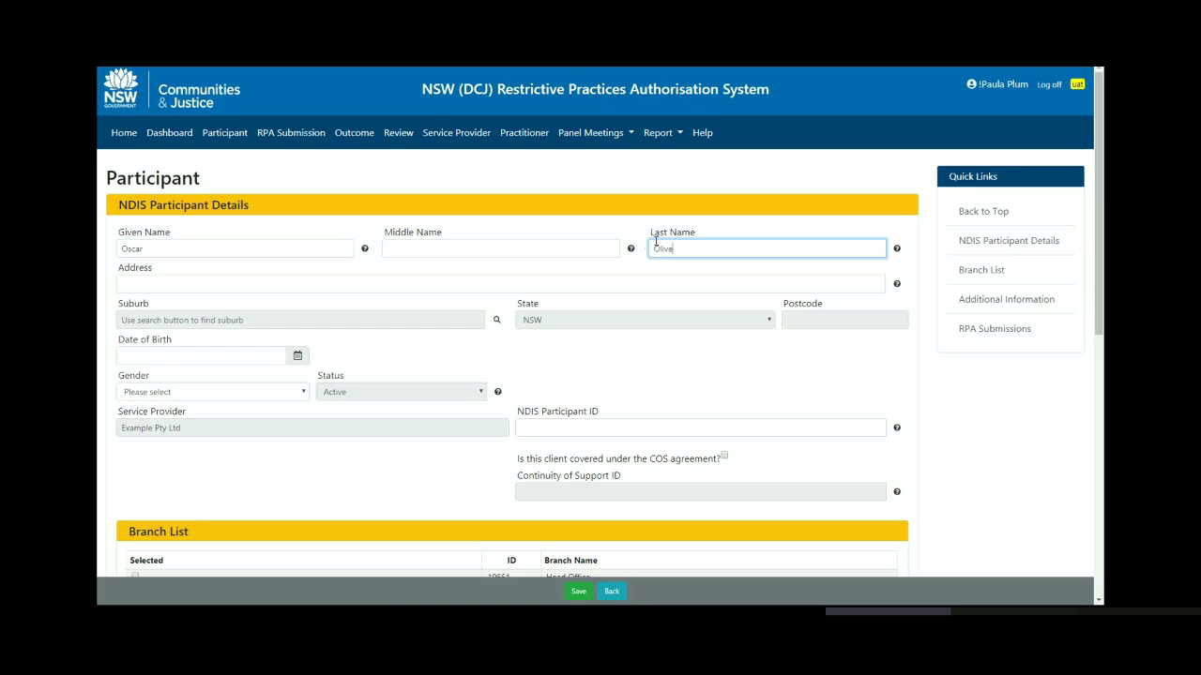
click(496, 282)
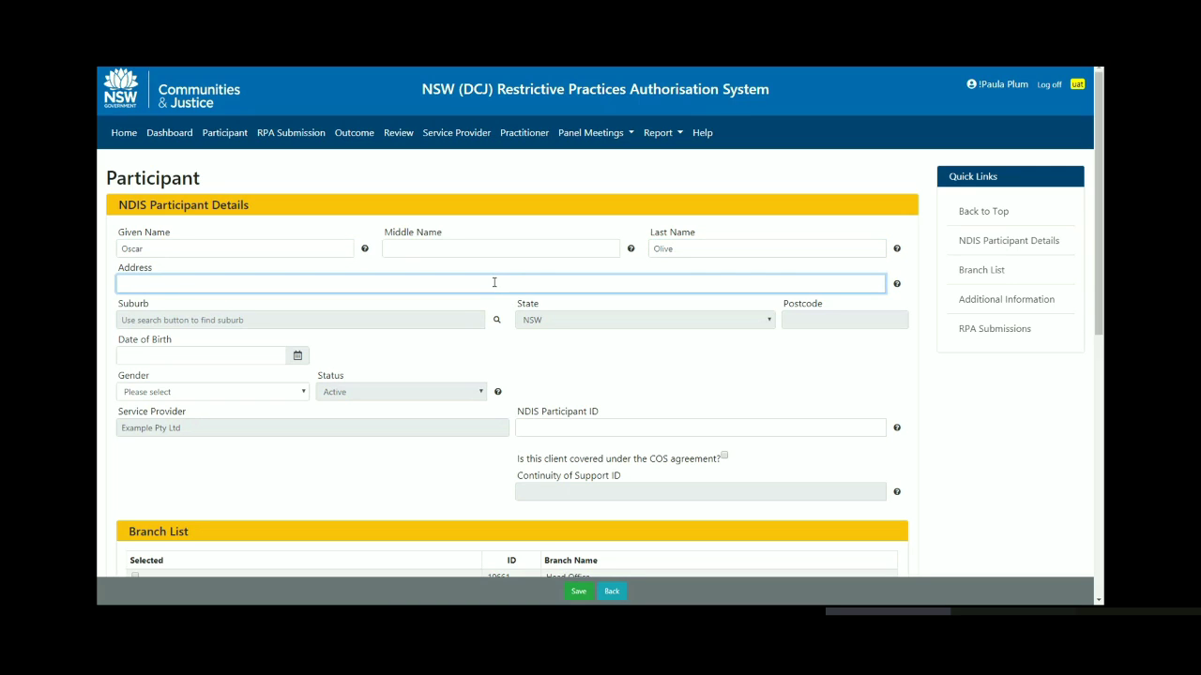
text(2 Example st)
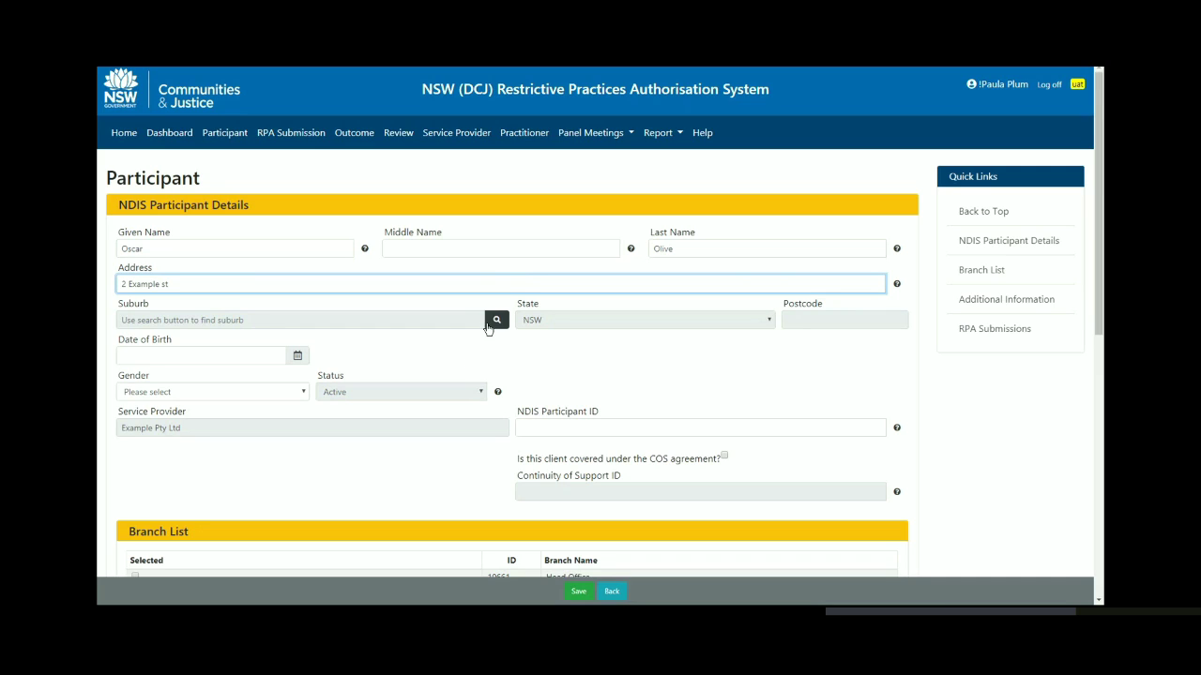
Look up suburbs starting 'nor' and pick NORTH RYDE, filling in postcode 1670
click(494, 323)
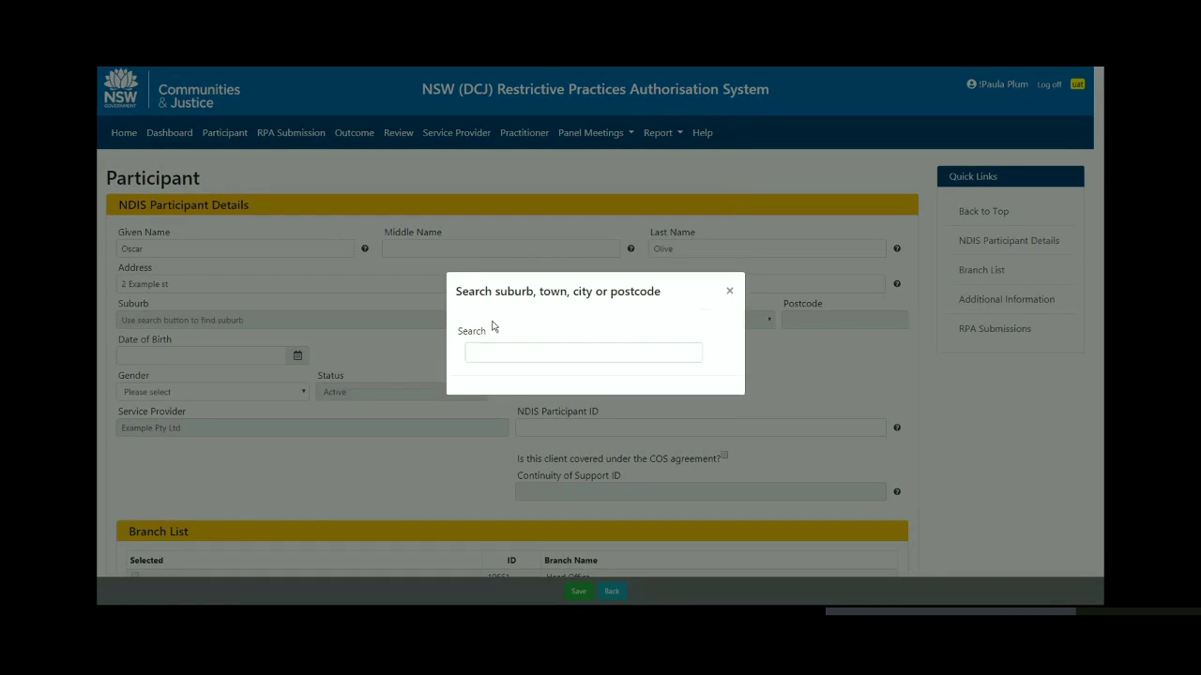
click(497, 350)
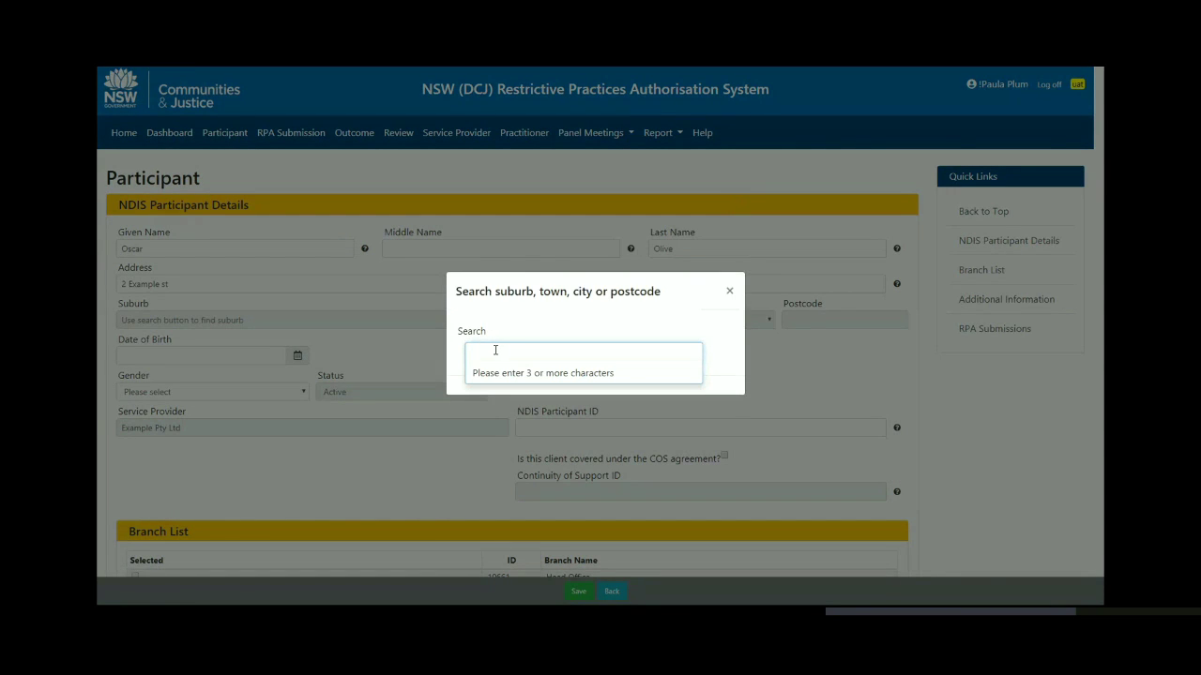
text(nor)
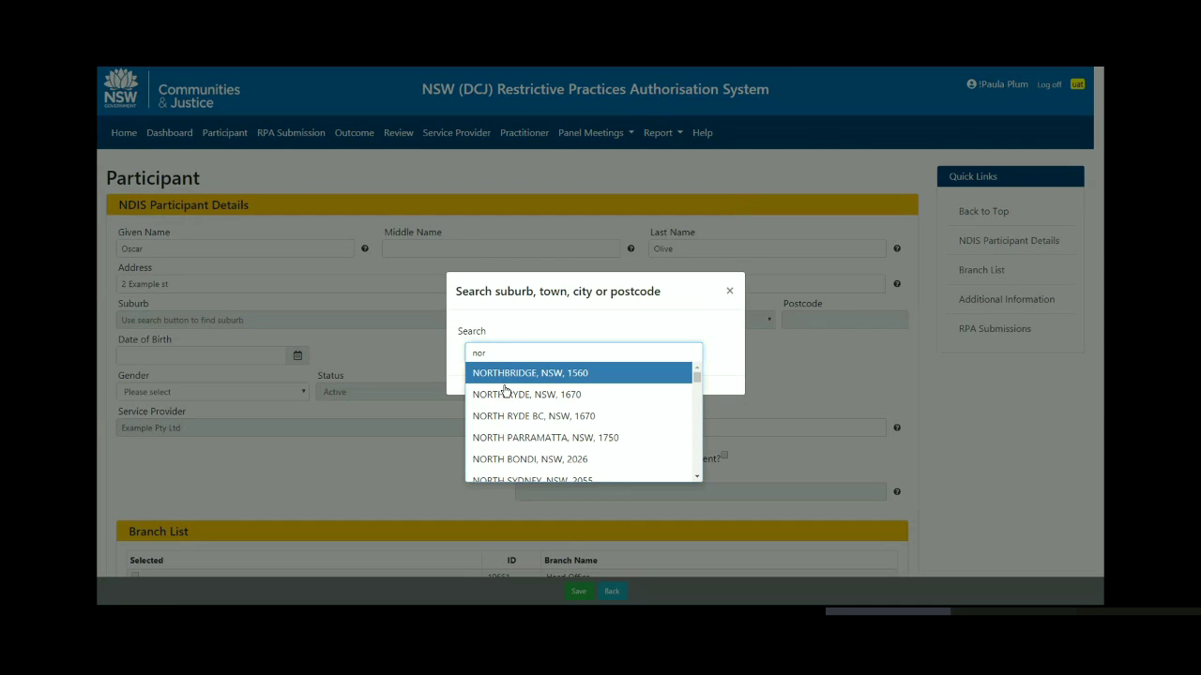
click(506, 399)
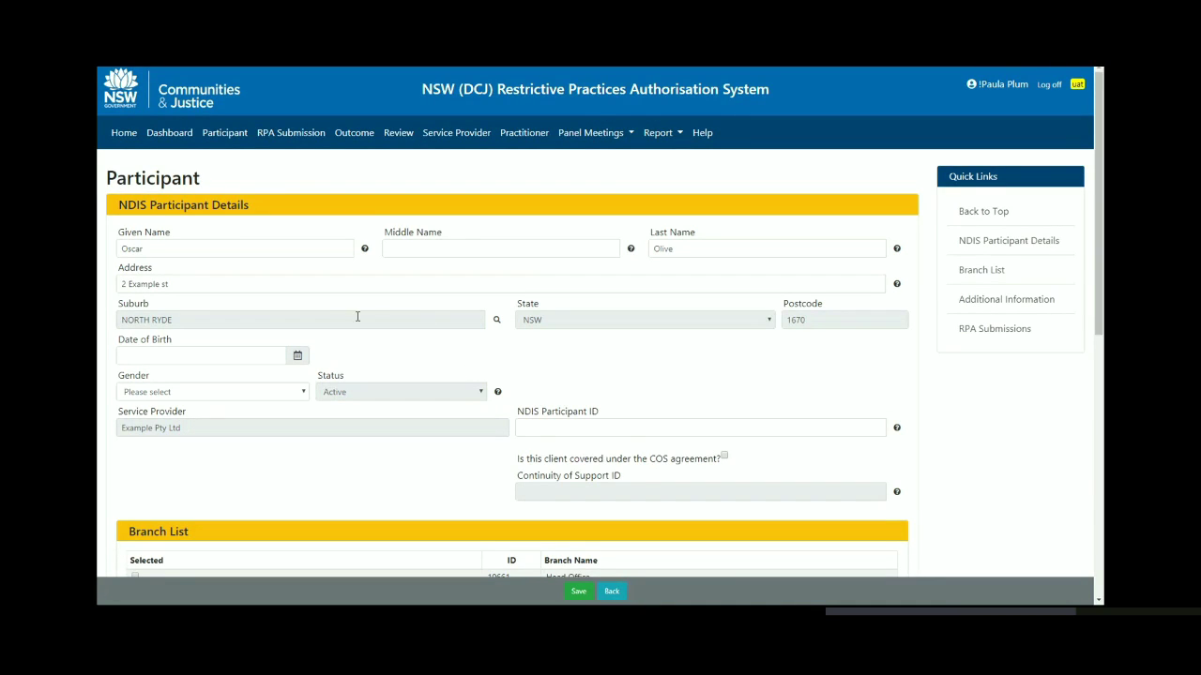
Set date of birth 01/01/2000 and gender Male, and enter the participant's NDIS Participant ID
click(251, 356)
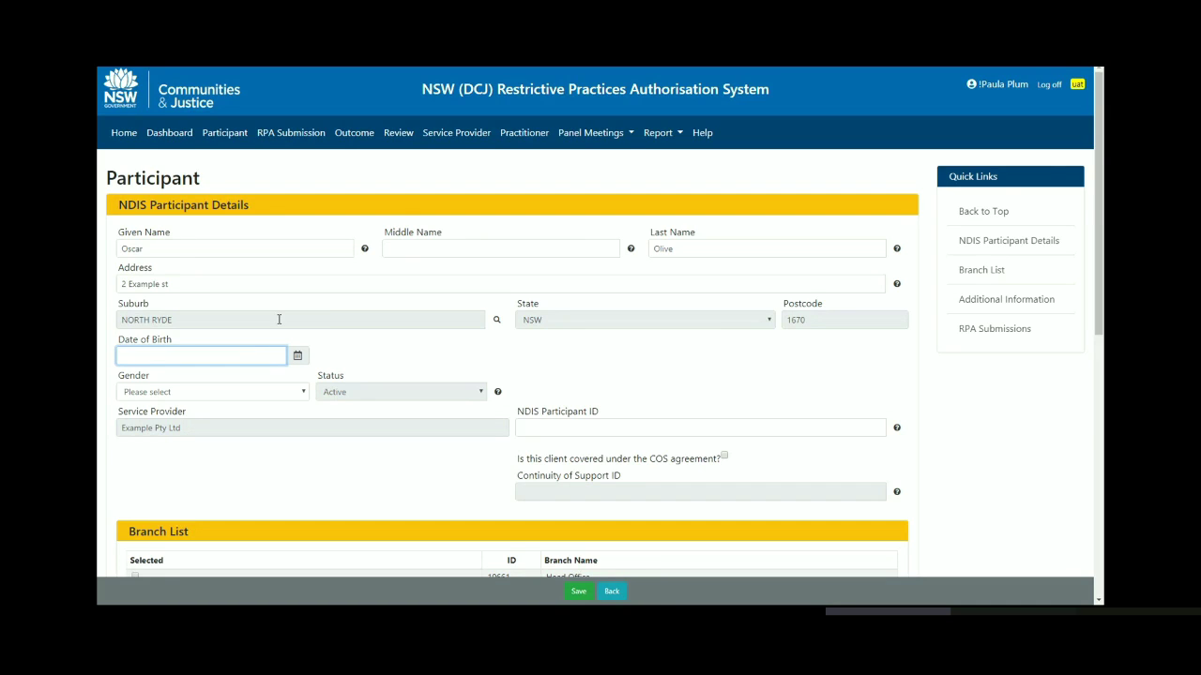
text(01/01/2000)
click(392, 351)
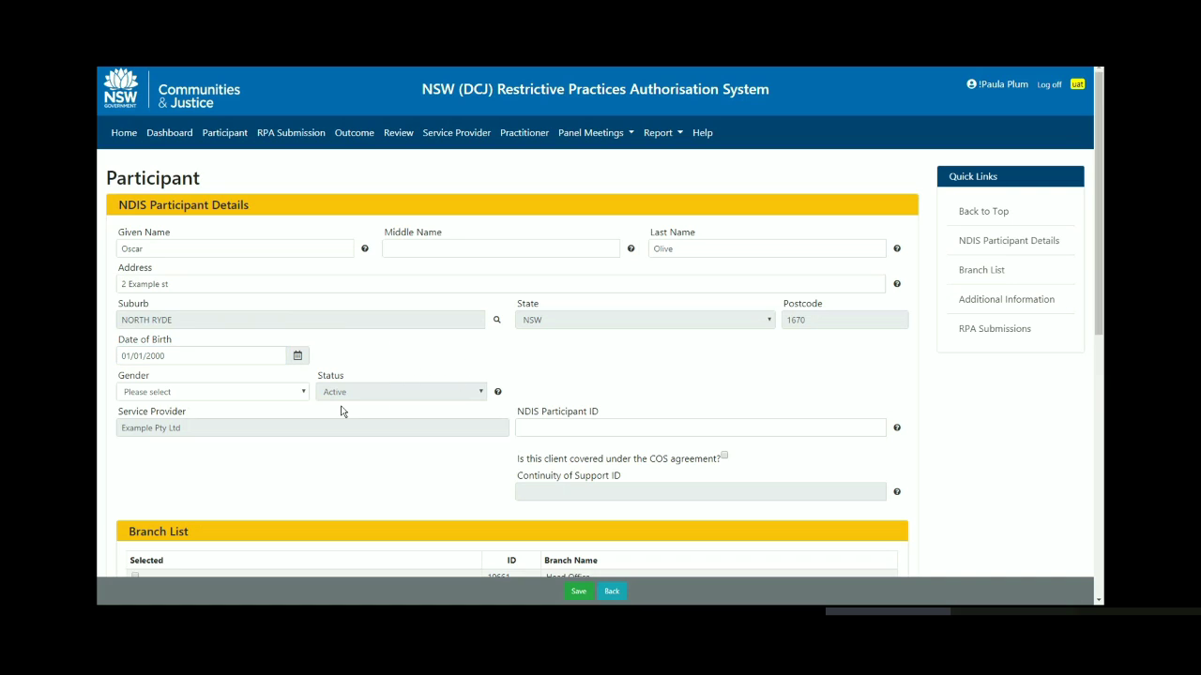
click(303, 394)
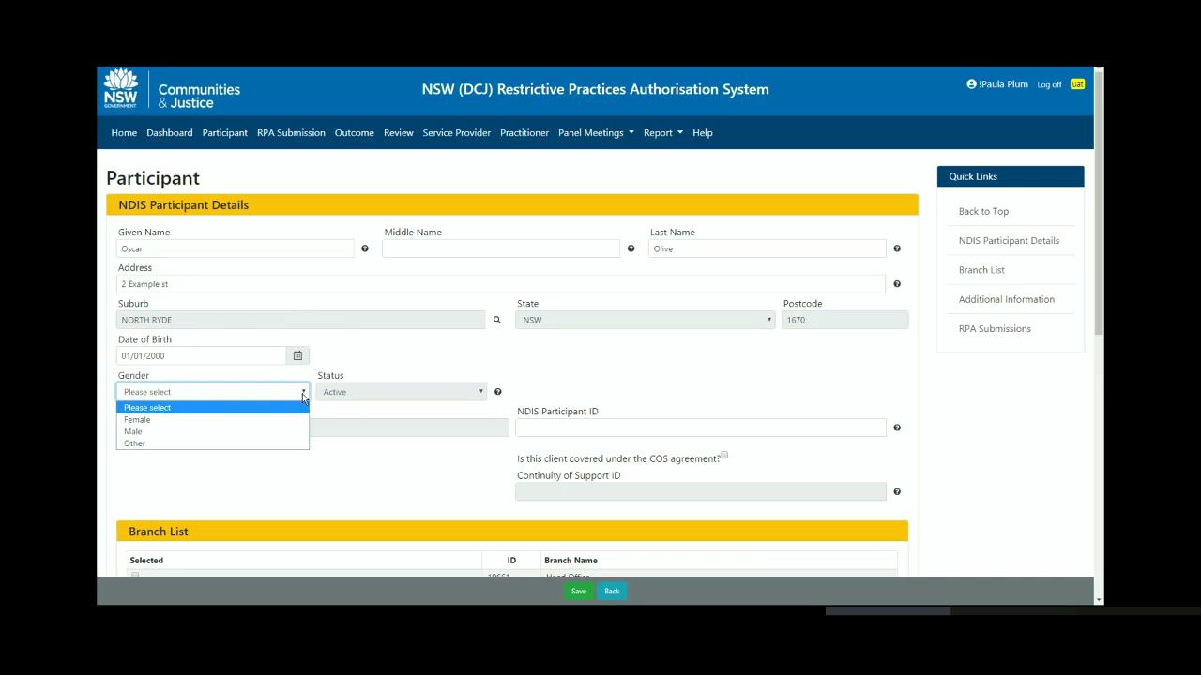
click(260, 432)
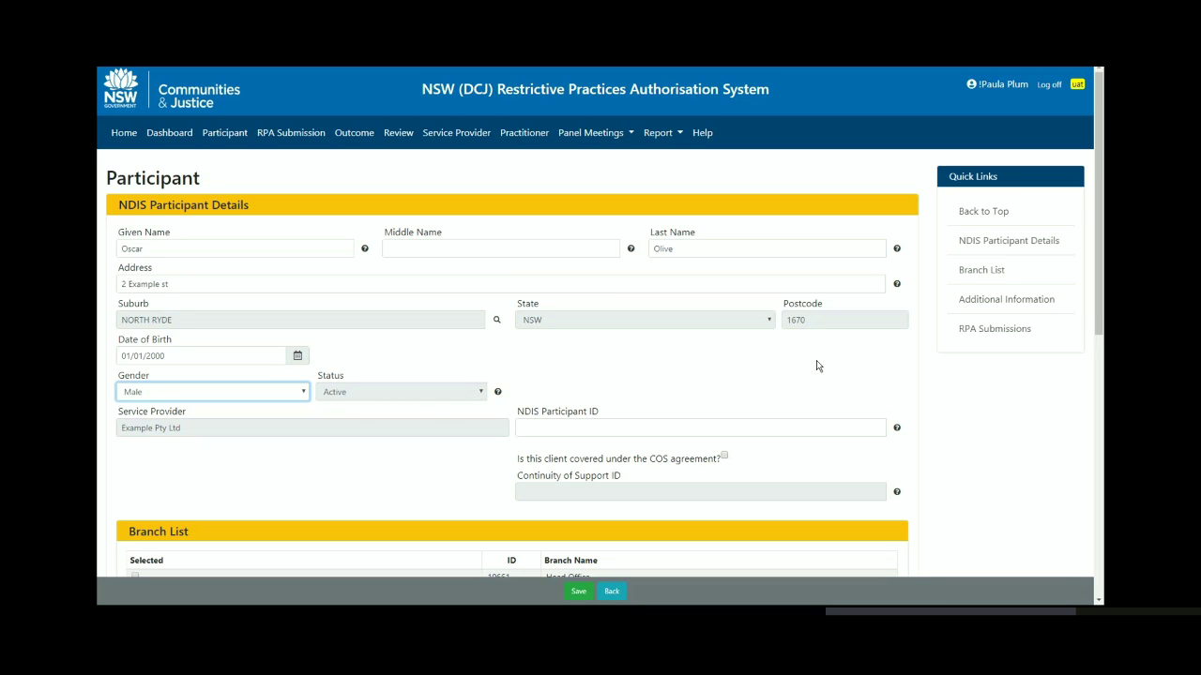
click(659, 428)
text(9)
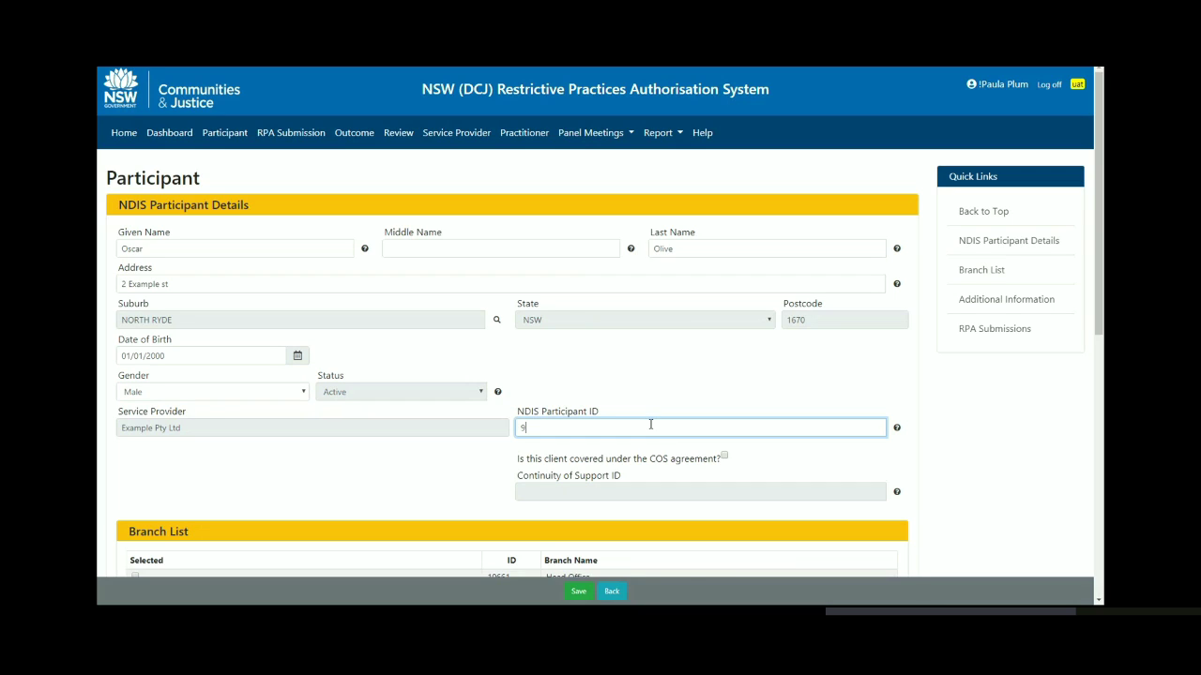
text(87654321)
Tick Head Office and North Branch, and make the first listed practitioner primary behaviour support practitioner
click(972, 277)
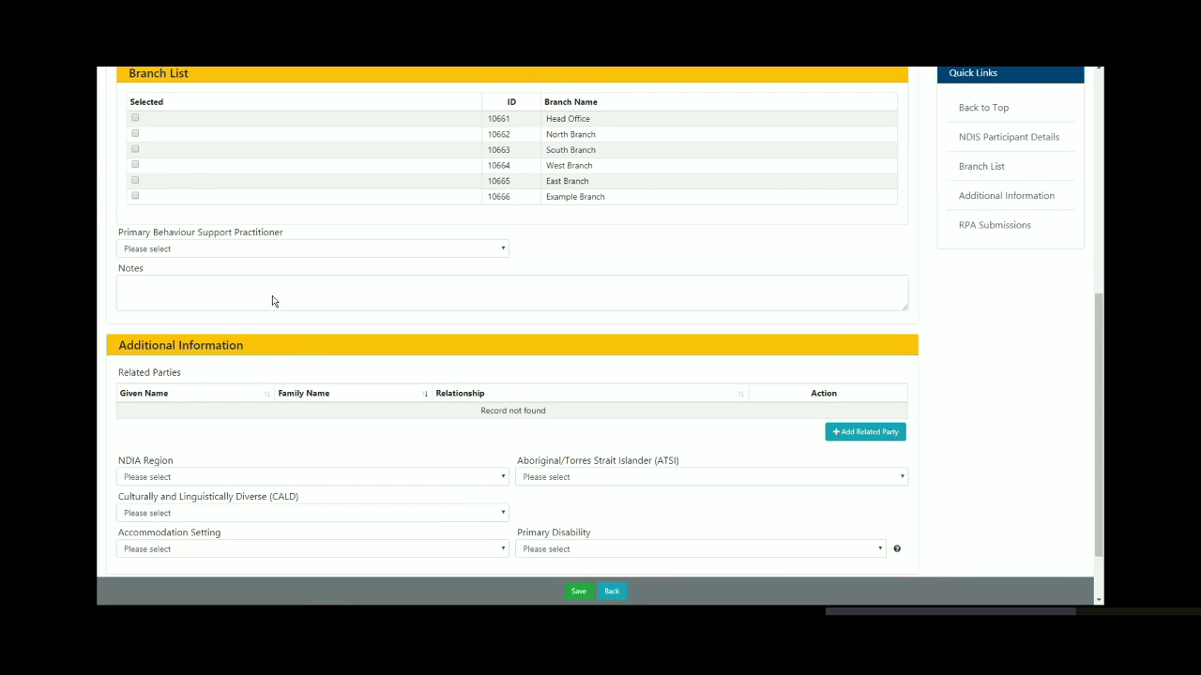
click(135, 118)
click(135, 134)
click(497, 250)
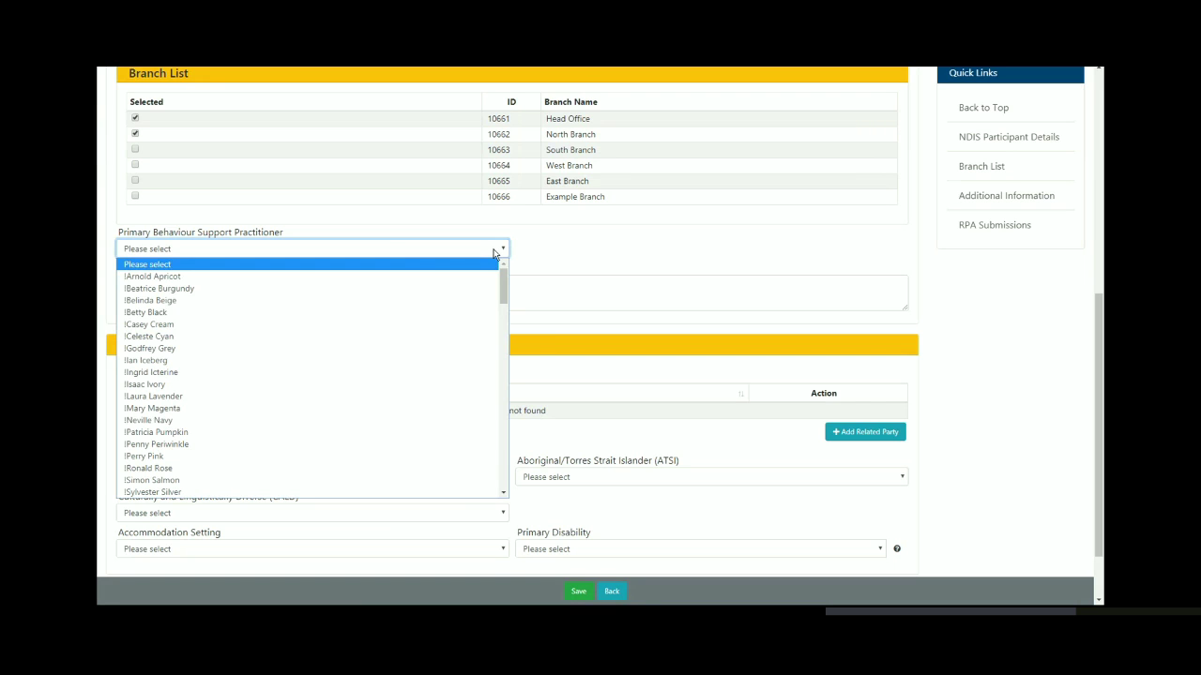
click(404, 277)
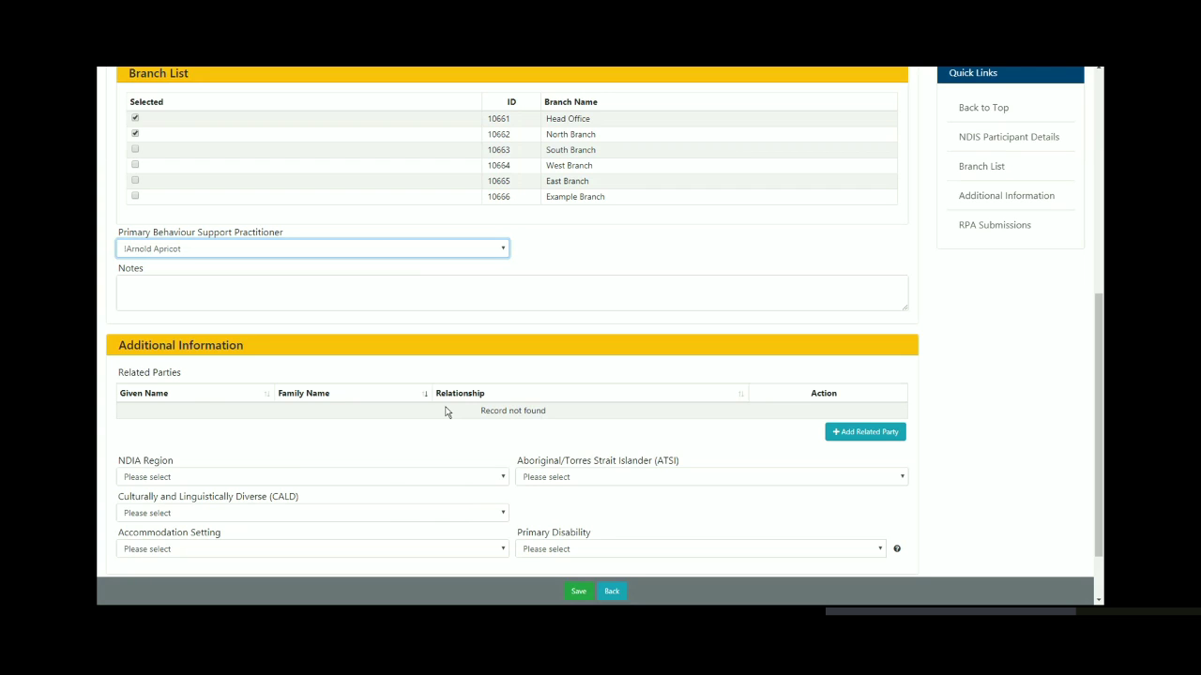
scroll(446, 413, down, 2)
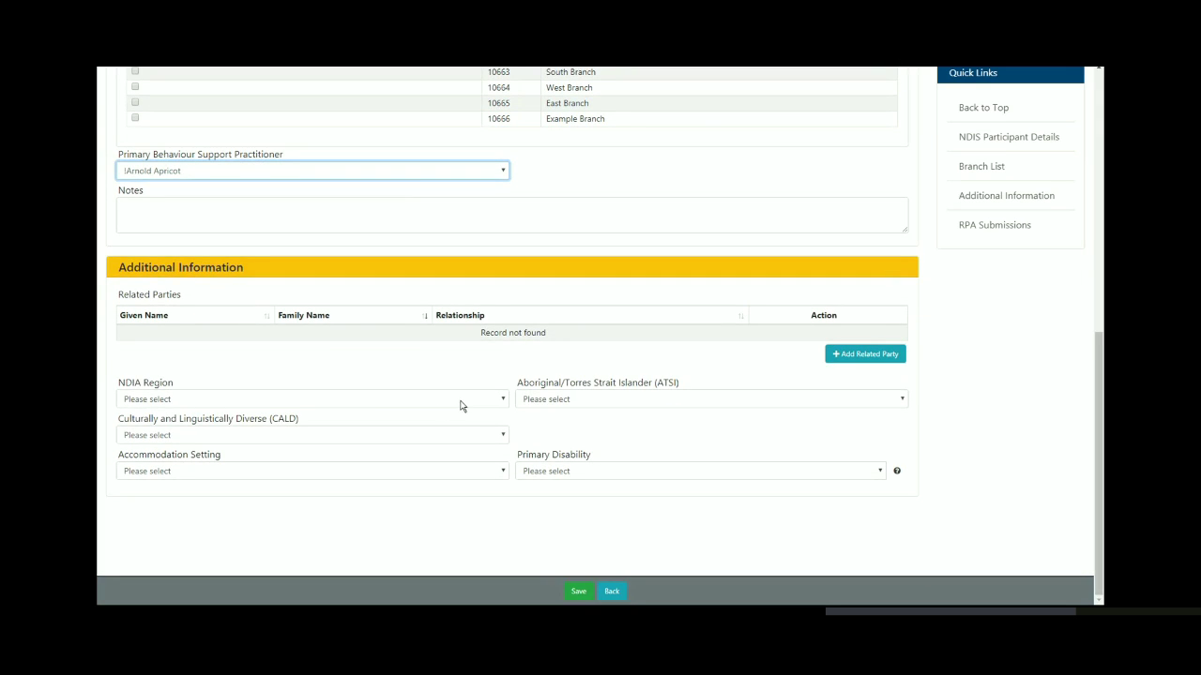
Set NDIA Region Northern Sydney, ATSI to Neither Aboriginal or Torres Strait Islander, and CALD Yes
click(497, 399)
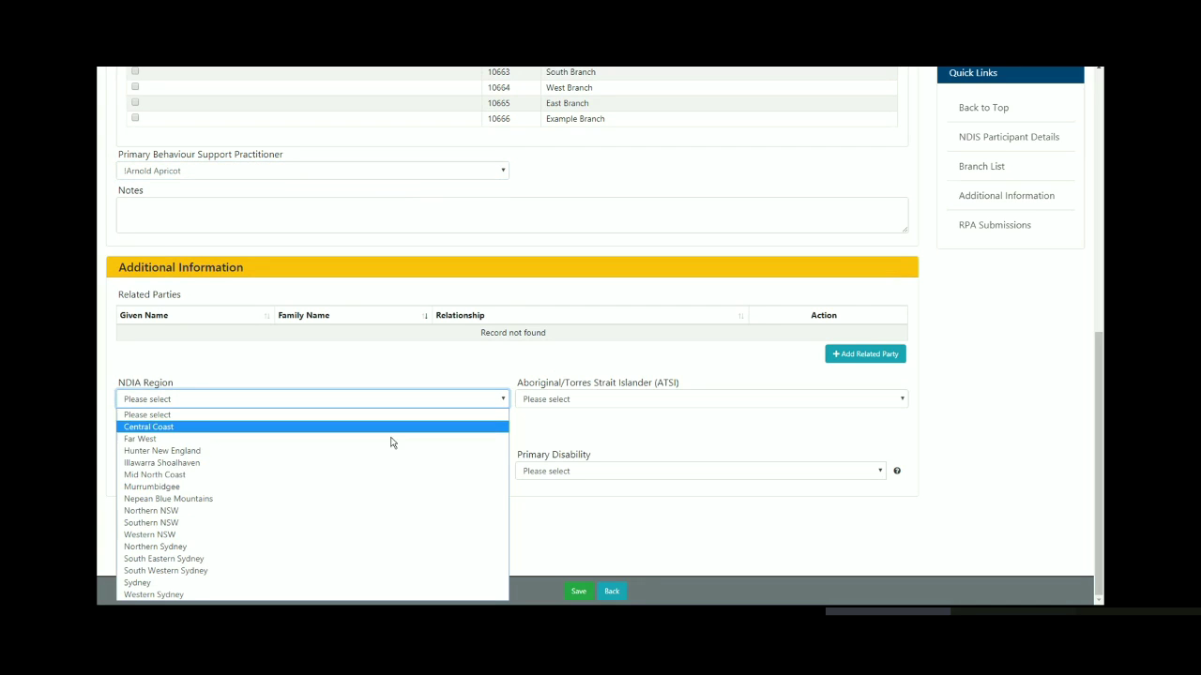
click(315, 547)
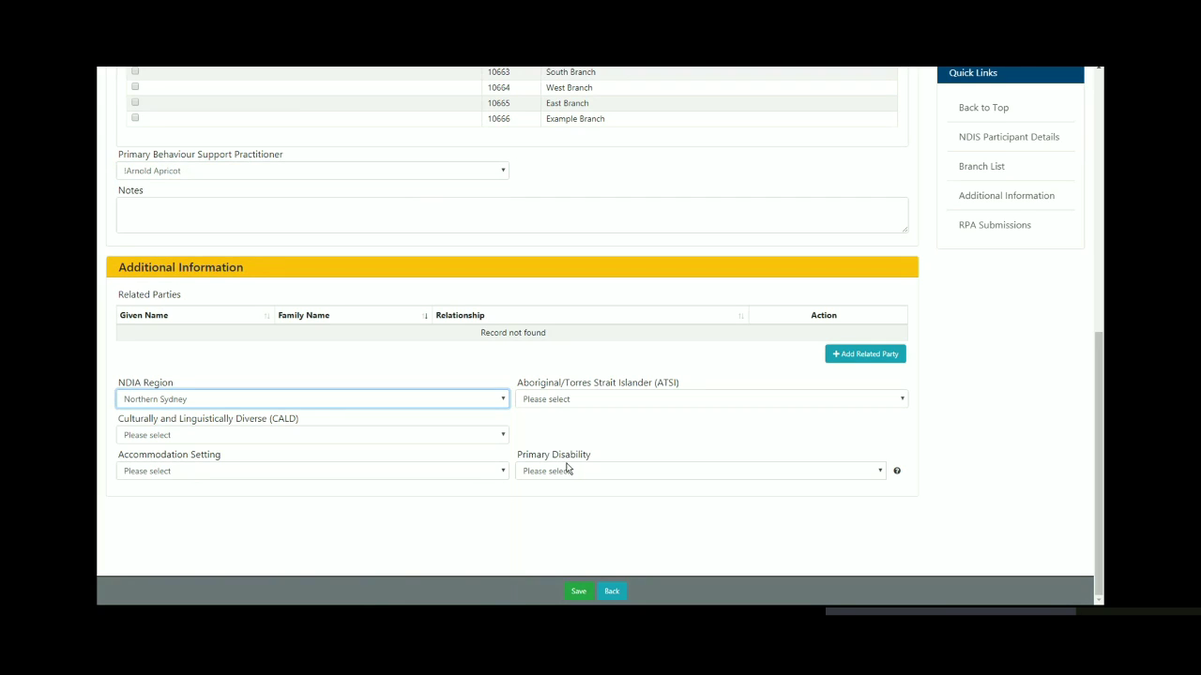
click(857, 399)
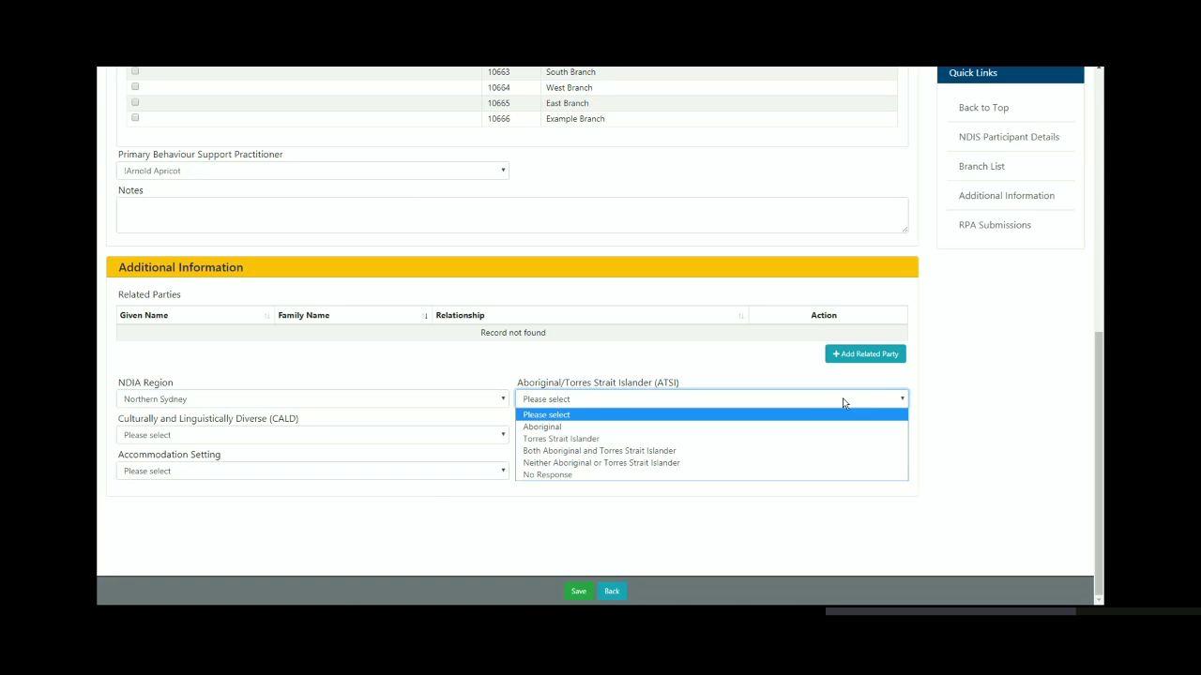
click(729, 466)
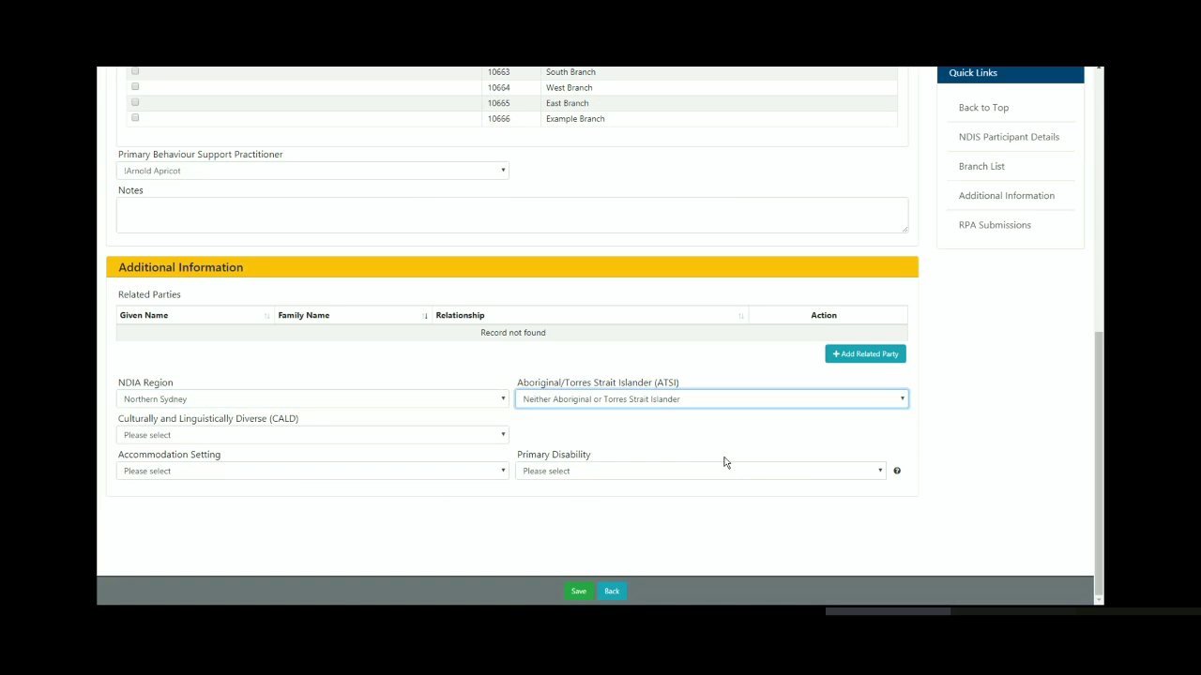
click(492, 436)
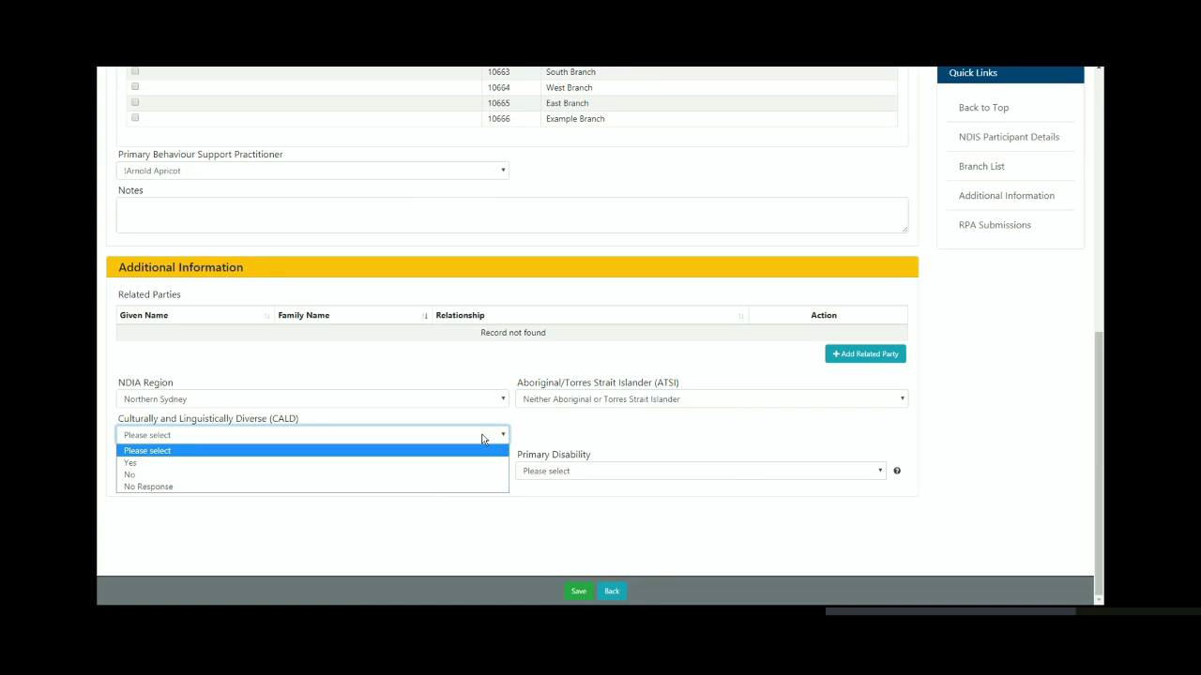
click(450, 463)
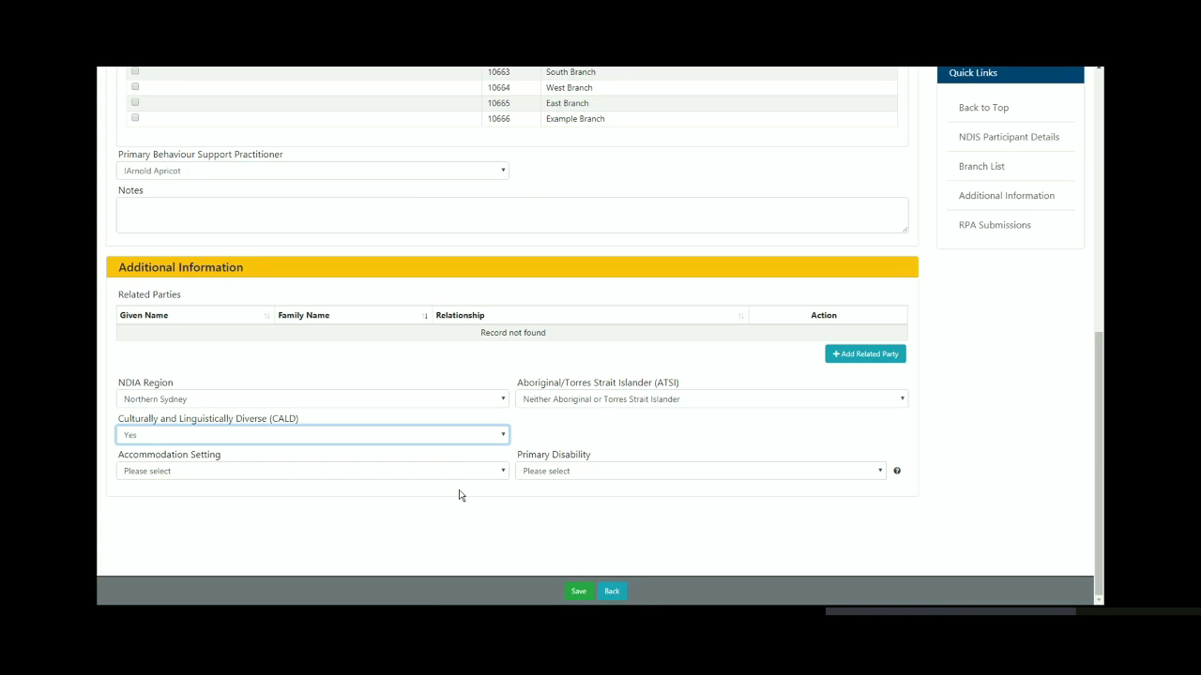
Set accommodation Group Home - SDA and primary disability Intellectual disability - Moderate, then save
click(497, 471)
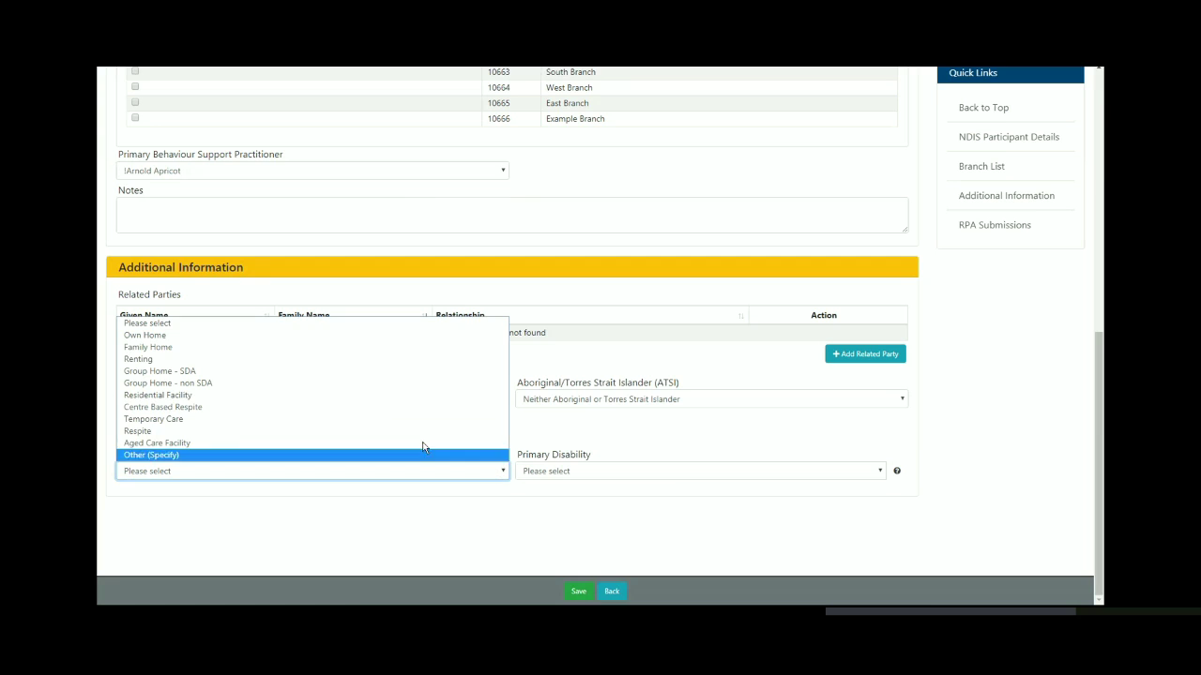
click(335, 372)
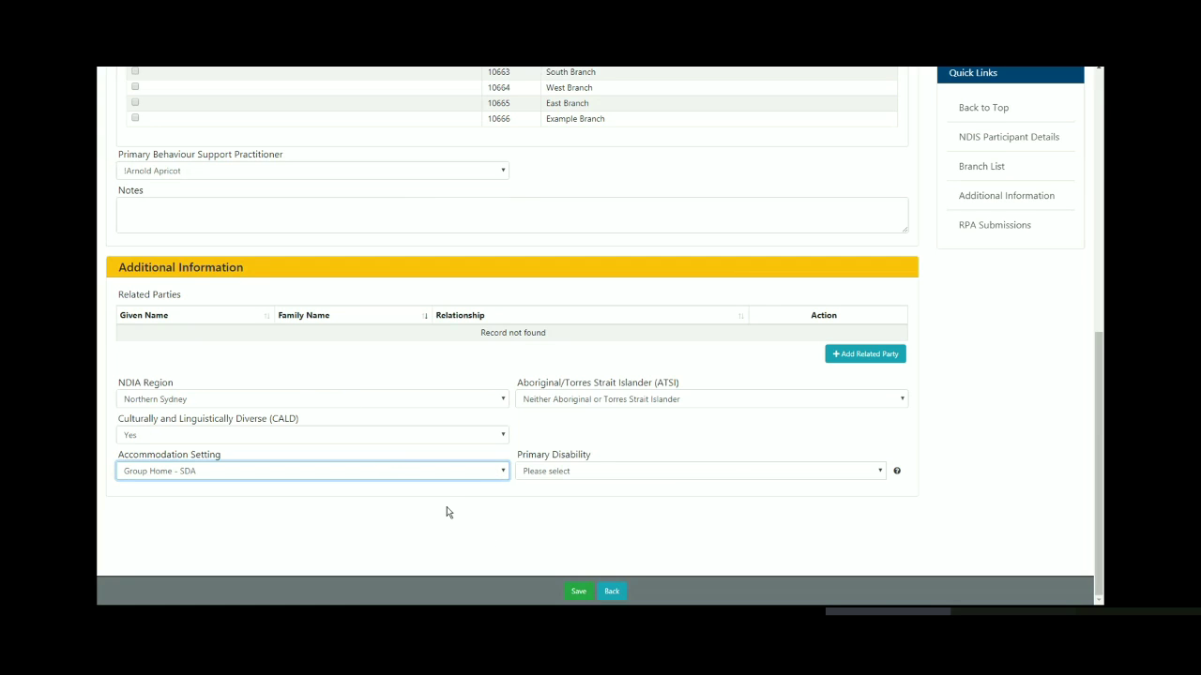
click(746, 471)
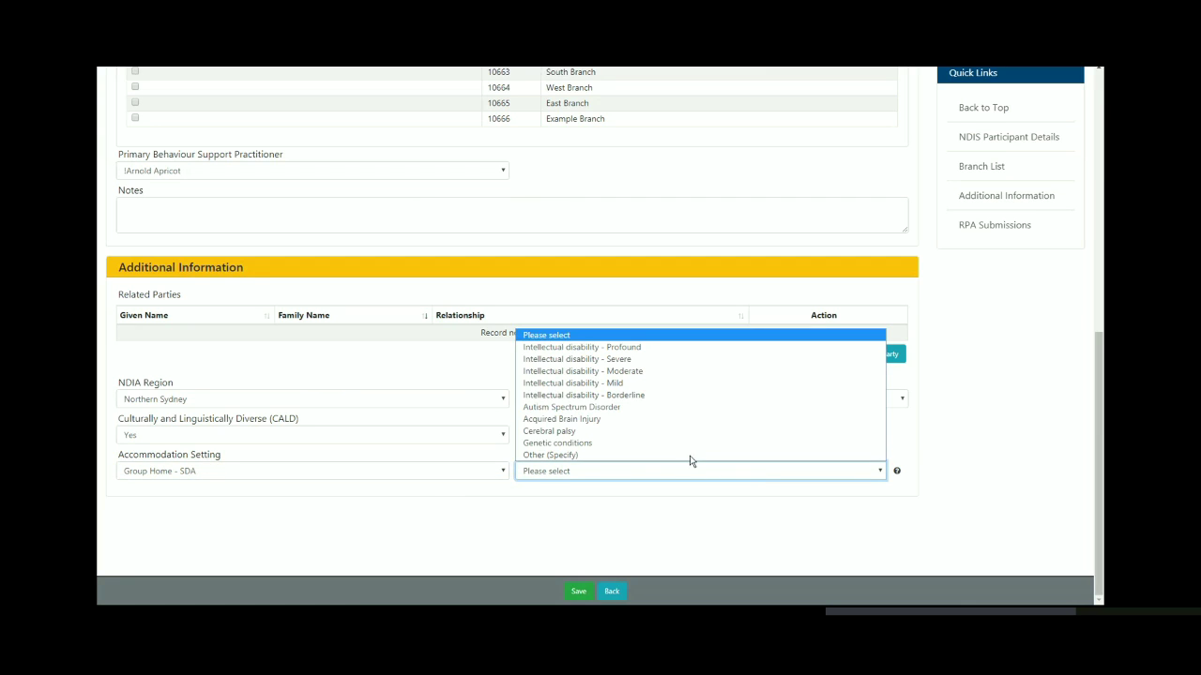
click(616, 372)
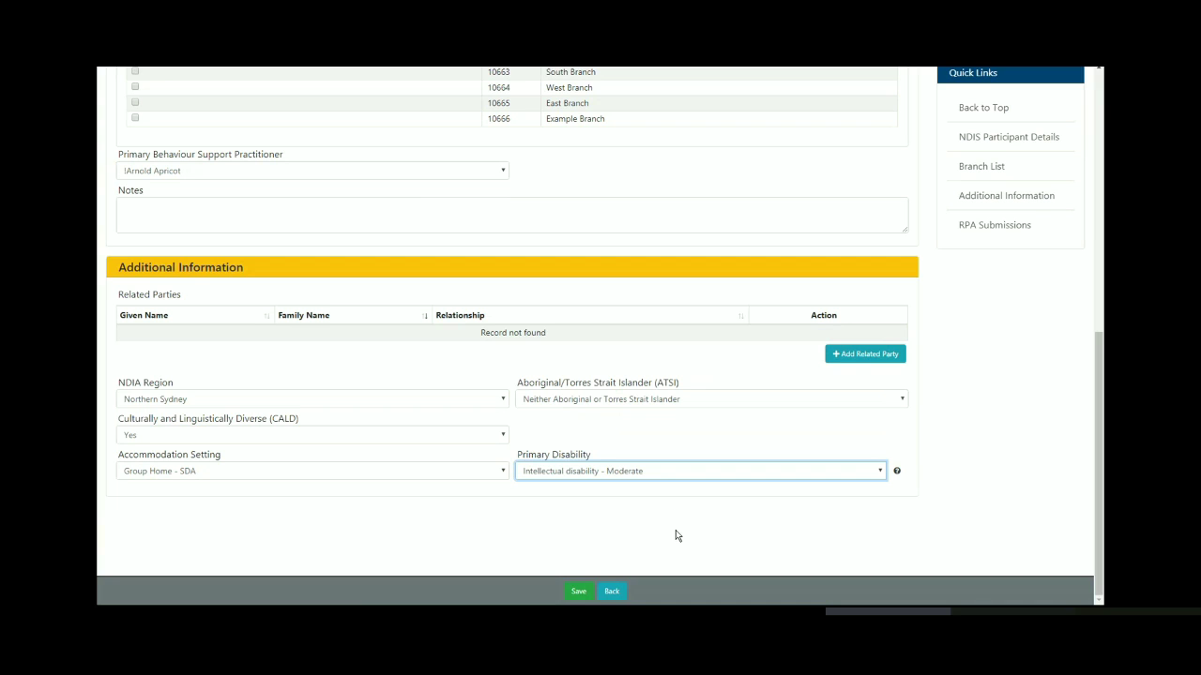
click(576, 593)
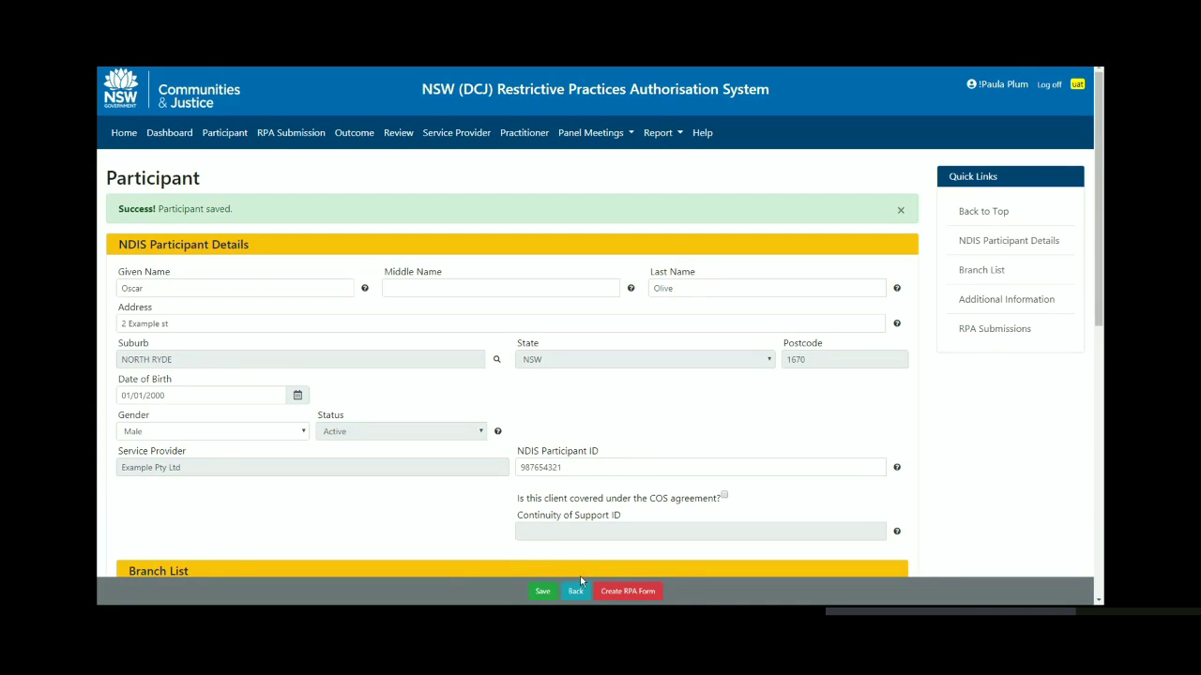
Return to the Participant list, now showing the new record among 11 entries, and select Search
click(240, 137)
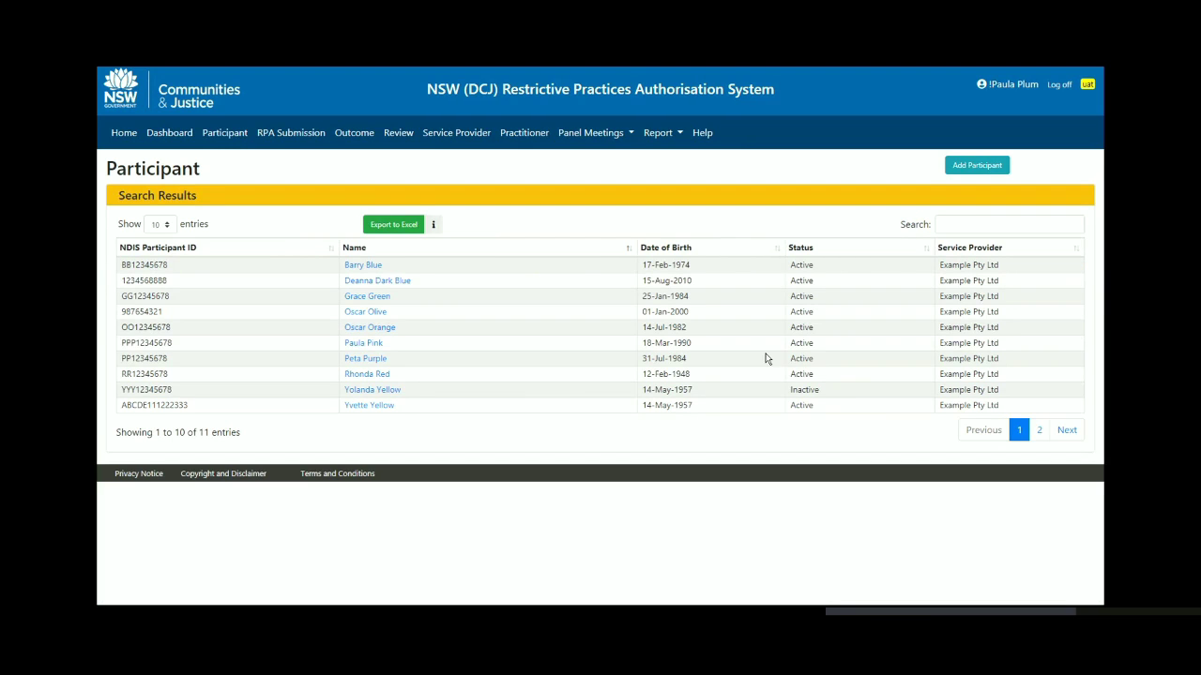
click(943, 227)
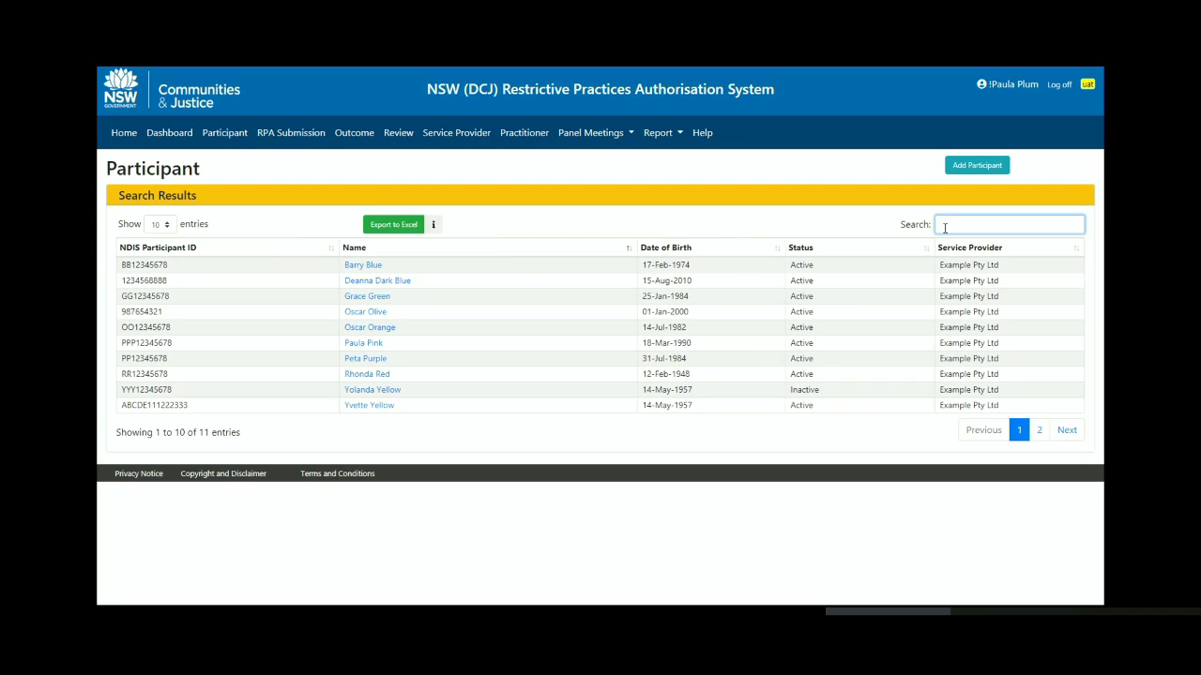